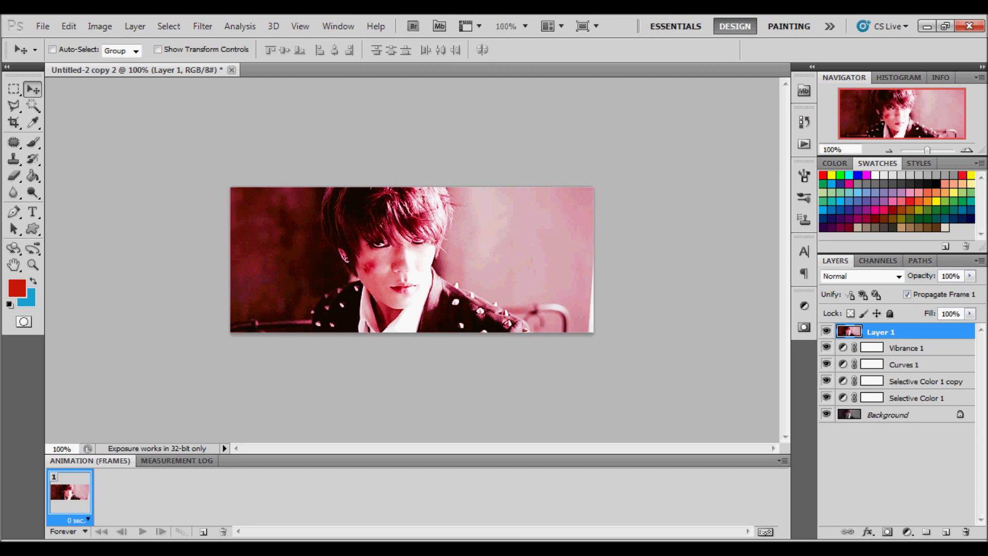
Start Import > Video Frames to Layers and load the movie file L.
{"action": "left_click", "coordinate": [46, 26]}
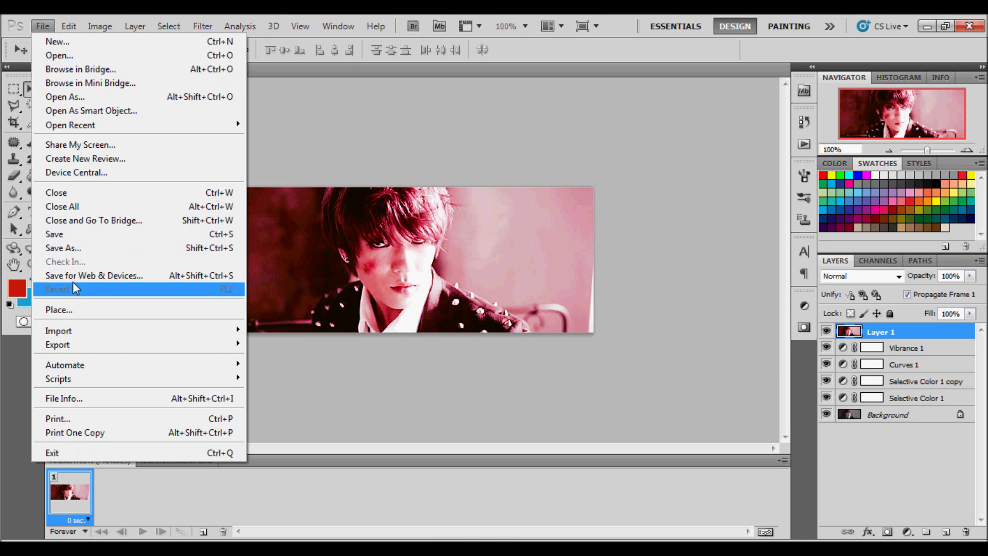
{"action": "mouse_move", "coordinate": [77, 332]}
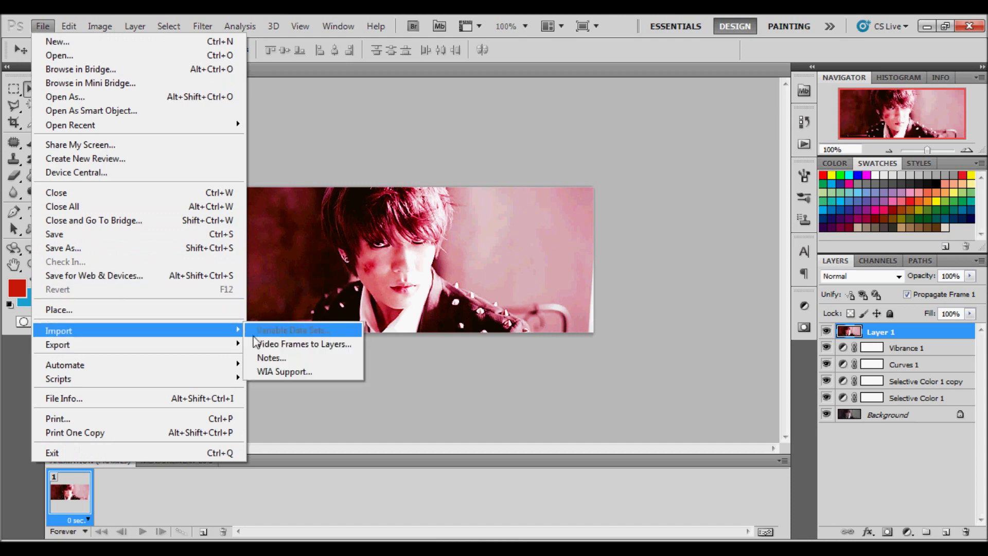
{"action": "left_click", "coordinate": [313, 345]}
{"action": "left_click", "coordinate": [247, 169]}
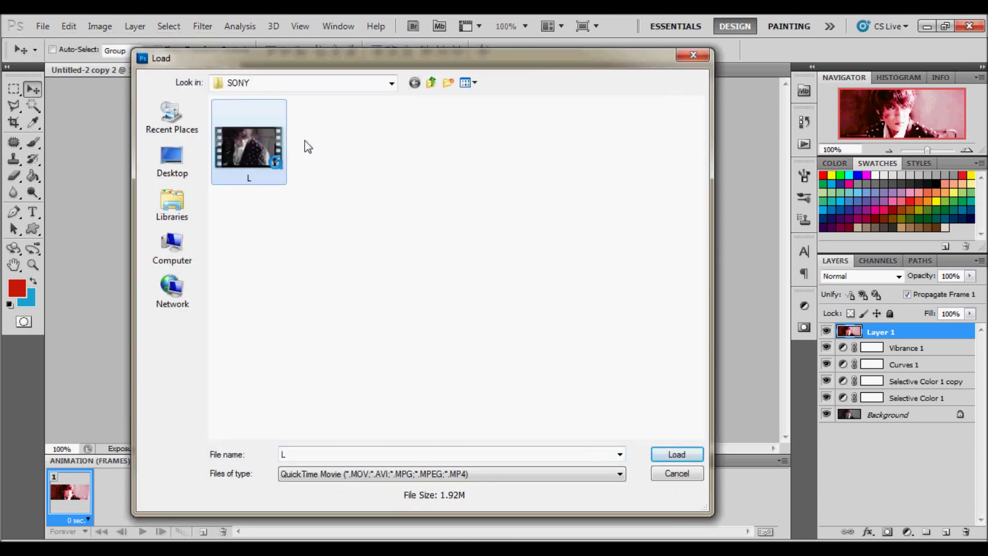
{"action": "left_click", "coordinate": [661, 456]}
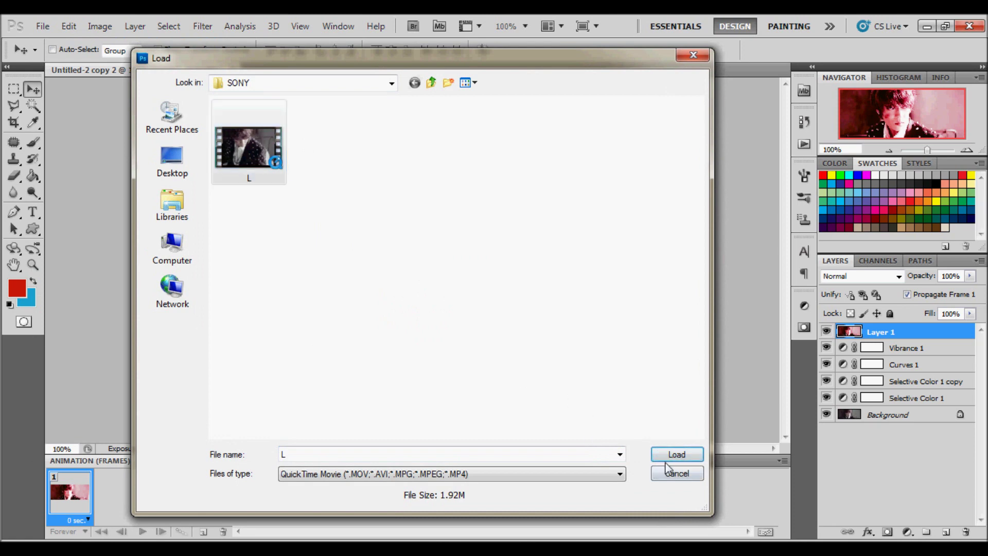
{"action": "left_click", "coordinate": [665, 459]}
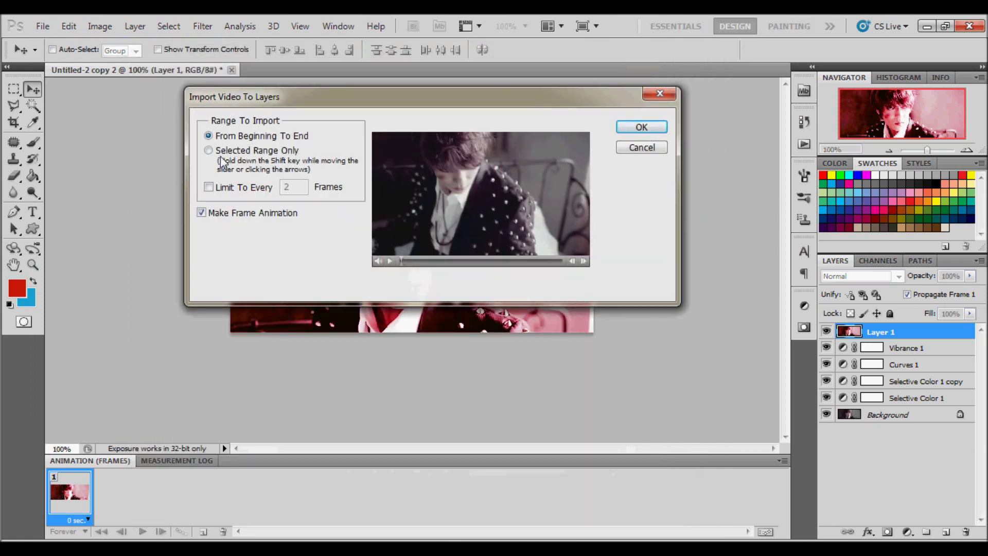
Preview the clip and limit the import to every 5th frame.
{"action": "left_click", "coordinate": [208, 151]}
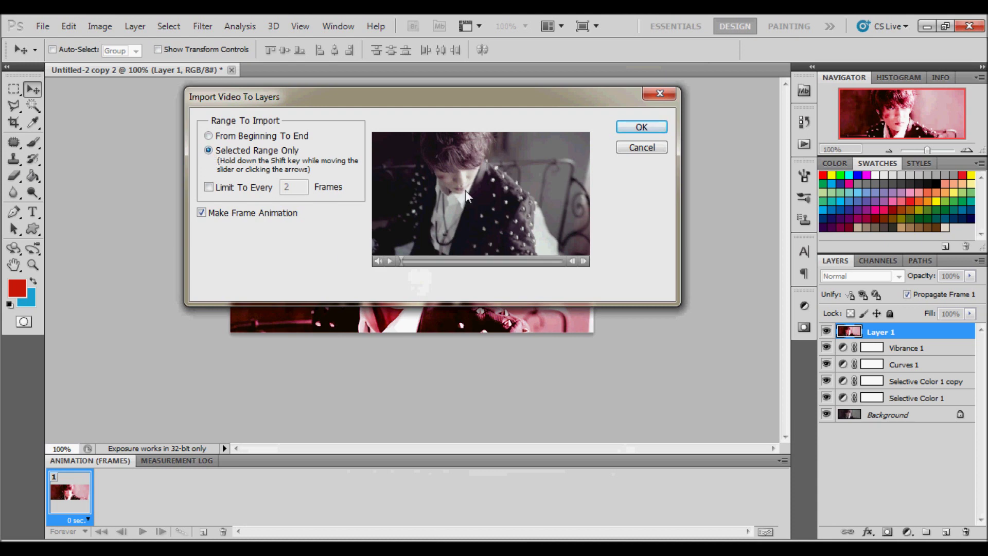
{"action": "left_click", "coordinate": [392, 260]}
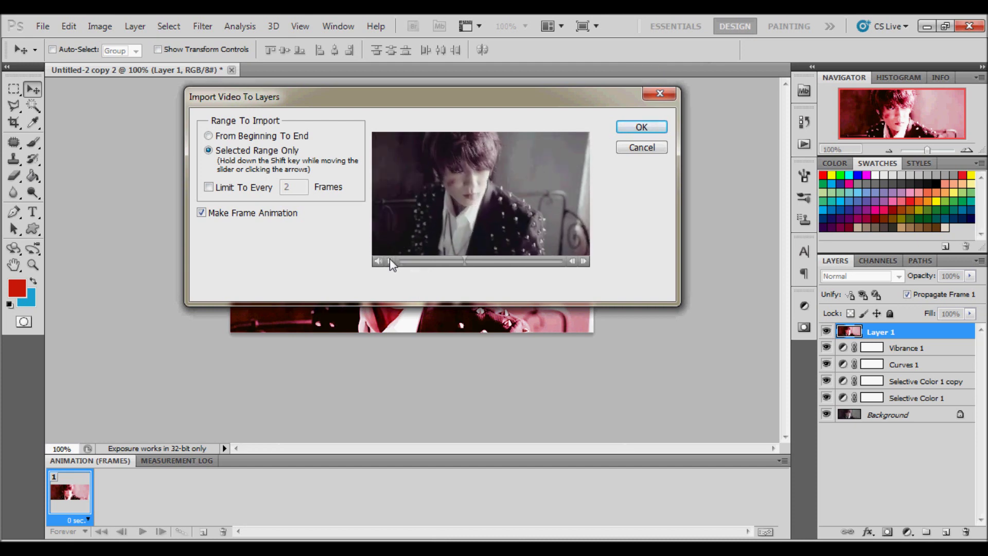
{"action": "left_click", "coordinate": [390, 261]}
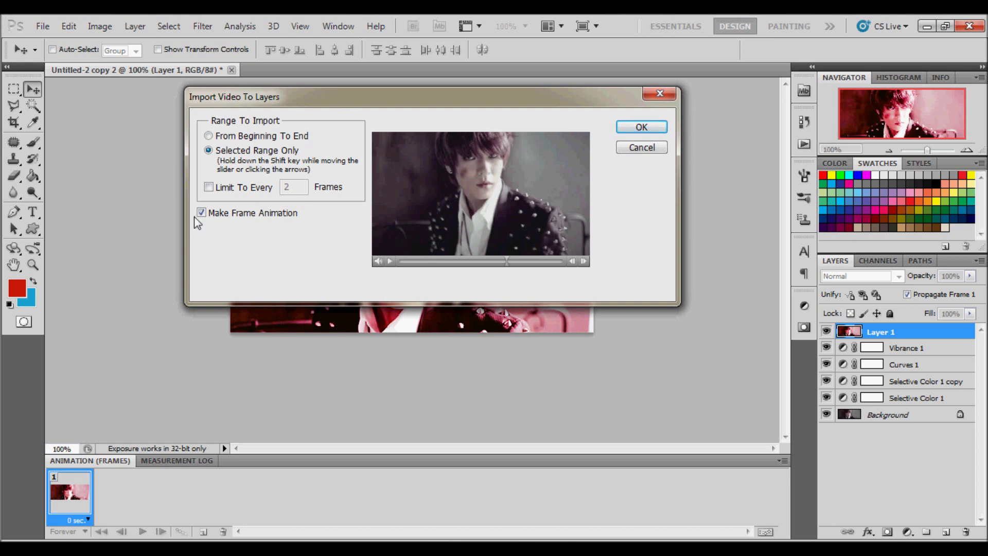
{"action": "left_click", "coordinate": [208, 187]}
{"action": "left_click", "coordinate": [302, 186]}
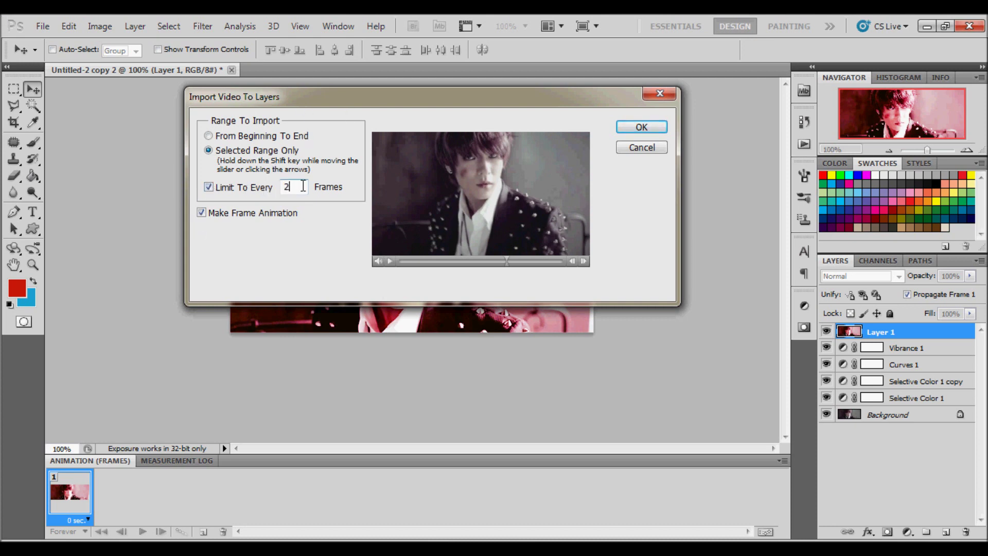
{"action": "type", "text": "4"}
Scrub through the preview and set the import range to From Beginning To End.
{"action": "mouse_move", "coordinate": [506, 261]}
{"action": "left_mouse_down"}
{"action": "mouse_move", "coordinate": [397, 265]}
{"action": "mouse_move", "coordinate": [507, 262]}
{"action": "left_mouse_up"}
{"action": "left_click", "coordinate": [389, 262]}
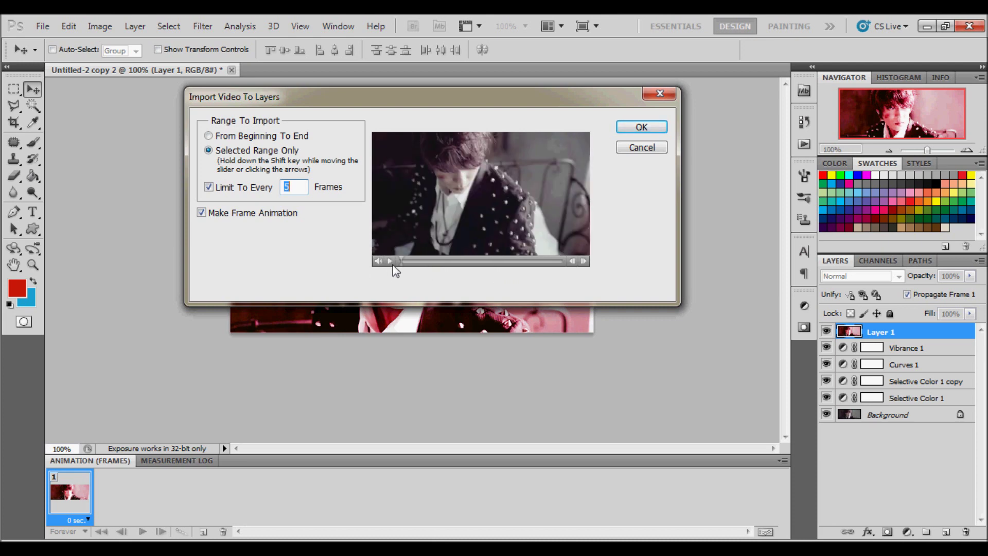
{"action": "left_click", "coordinate": [584, 262]}
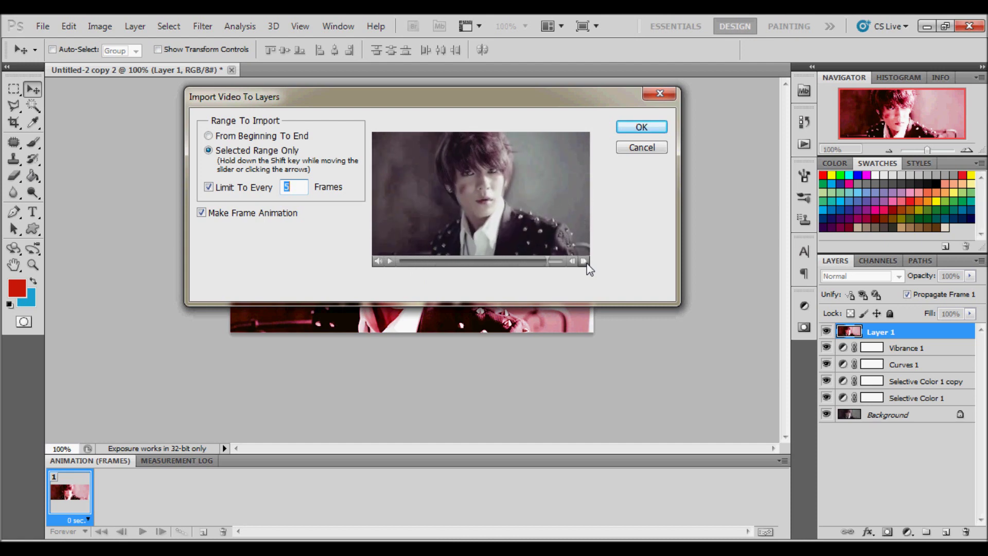
{"action": "key", "text": "alt+b"}
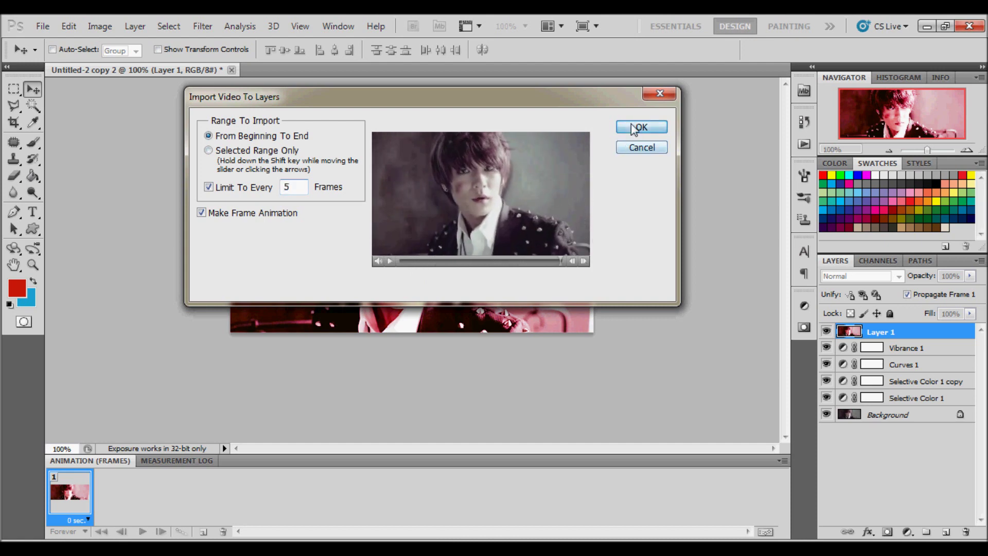
Import the video as a 12-layer frame animation.
{"action": "left_click", "coordinate": [638, 128]}
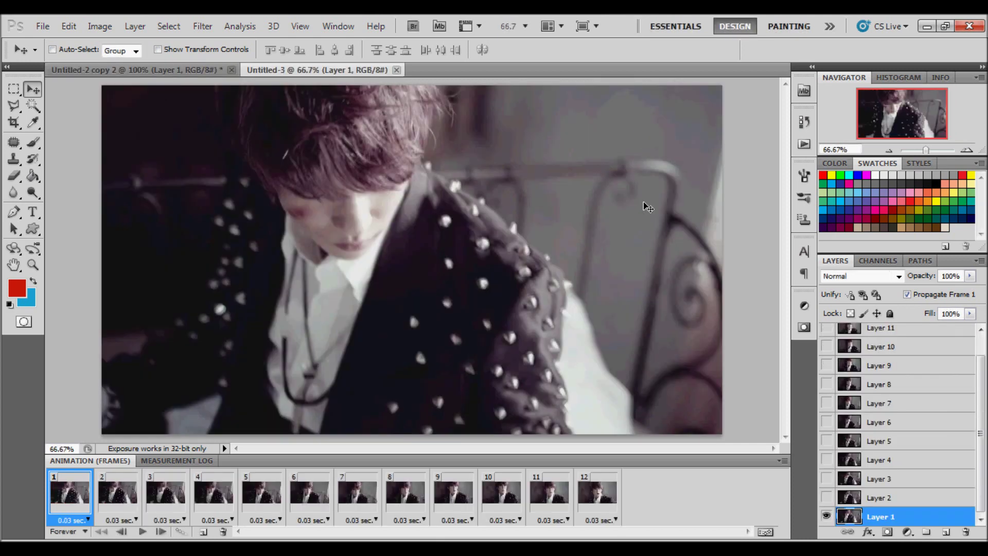
{"action": "scroll", "coordinate": [863, 513], "scroll_direction": "down", "scroll_amount": 1}
{"action": "scroll", "coordinate": [892, 366], "scroll_direction": "up", "scroll_amount": 1}
{"action": "scroll", "coordinate": [882, 398], "scroll_direction": "up", "scroll_amount": 1}
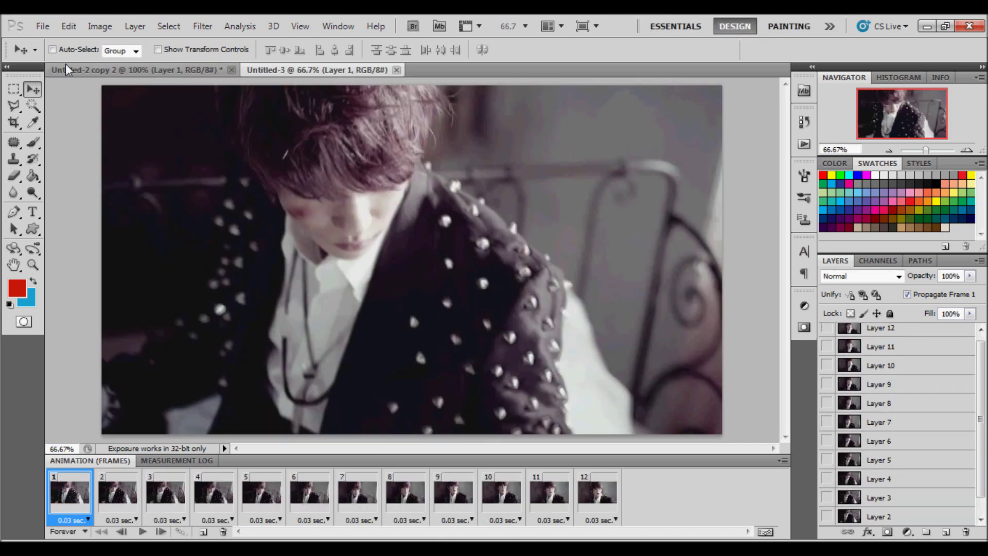
{"action": "left_click", "coordinate": [14, 122]}
{"action": "left_click", "coordinate": [84, 124]}
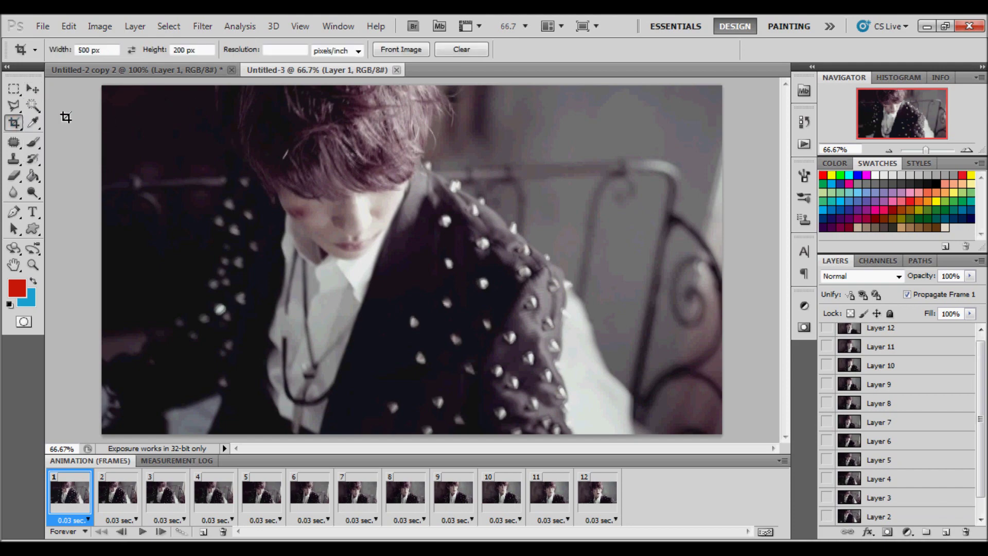
Resize the image to 500 px wide in Image Size.
{"action": "left_click", "coordinate": [100, 26]}
{"action": "left_click", "coordinate": [121, 130]}
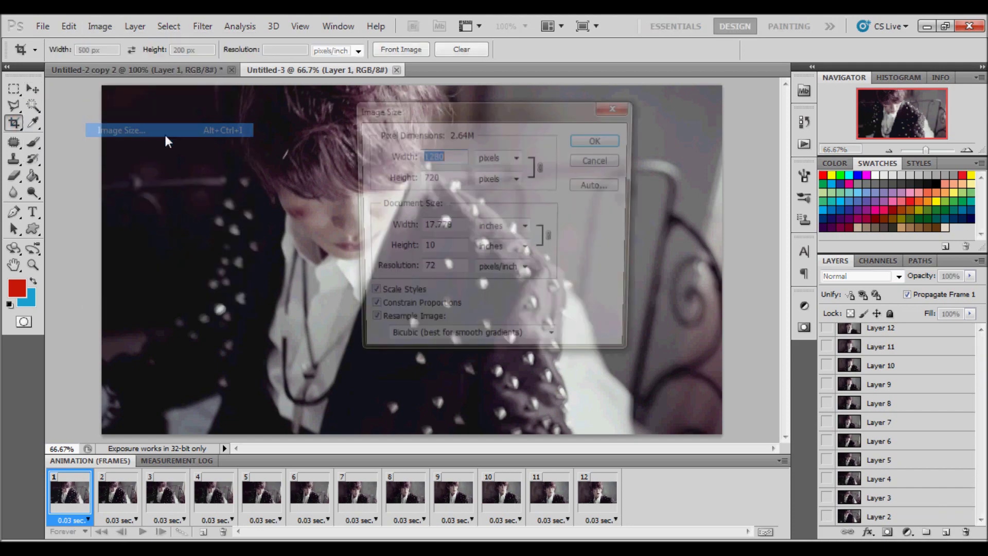
{"action": "type", "text": "500"}
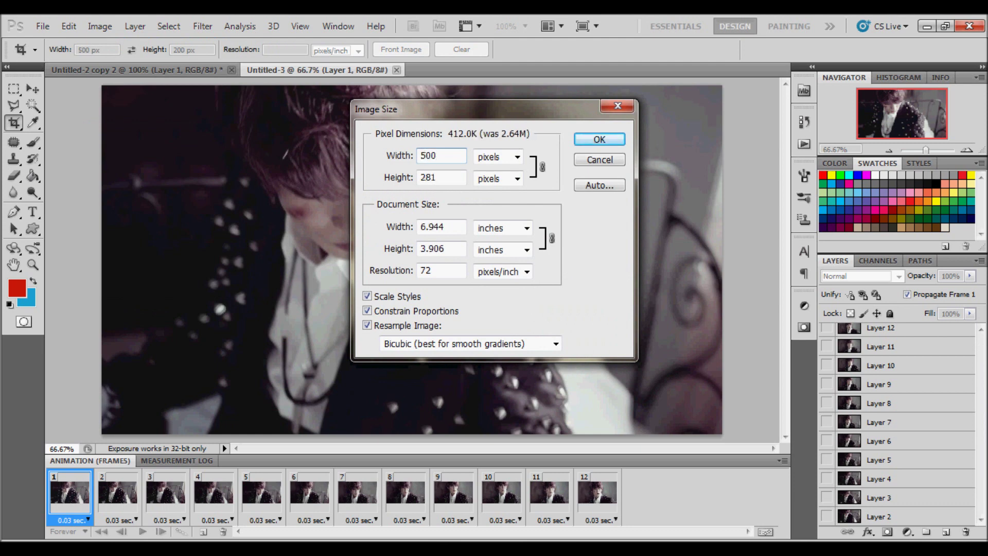
{"action": "left_click", "coordinate": [600, 139]}
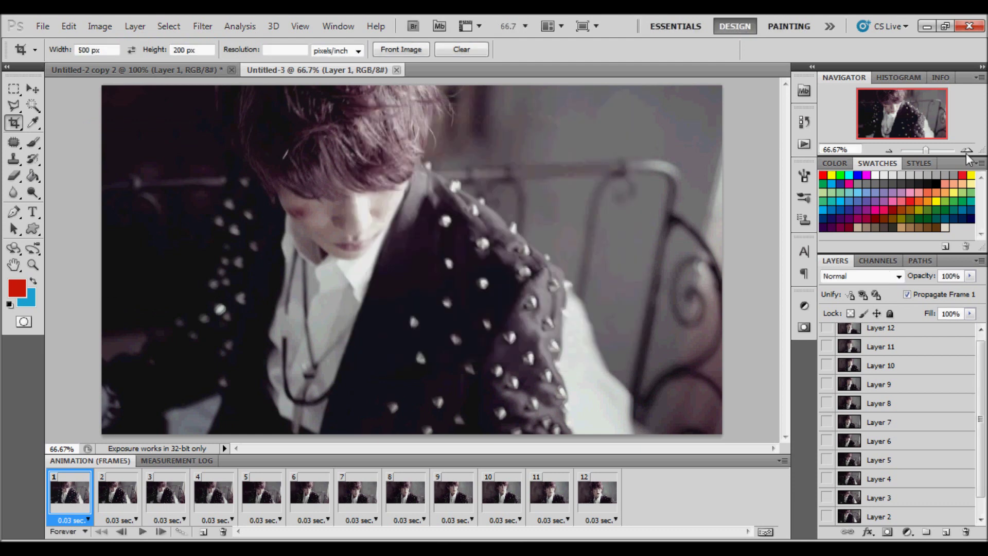
Crop the canvas to a 500×200 px banner, then preview the animation.
{"action": "left_click", "coordinate": [890, 150]}
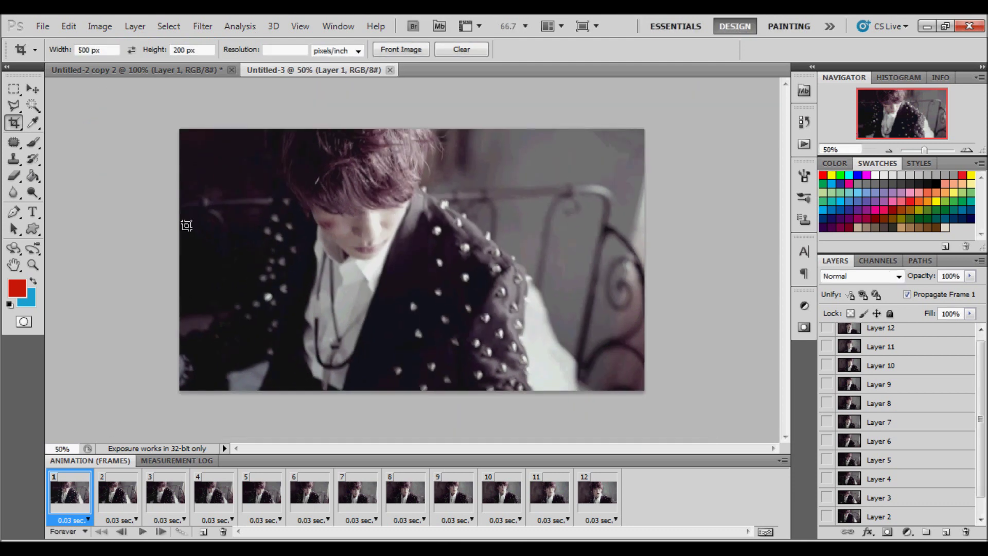
{"action": "right_click", "coordinate": [14, 122]}
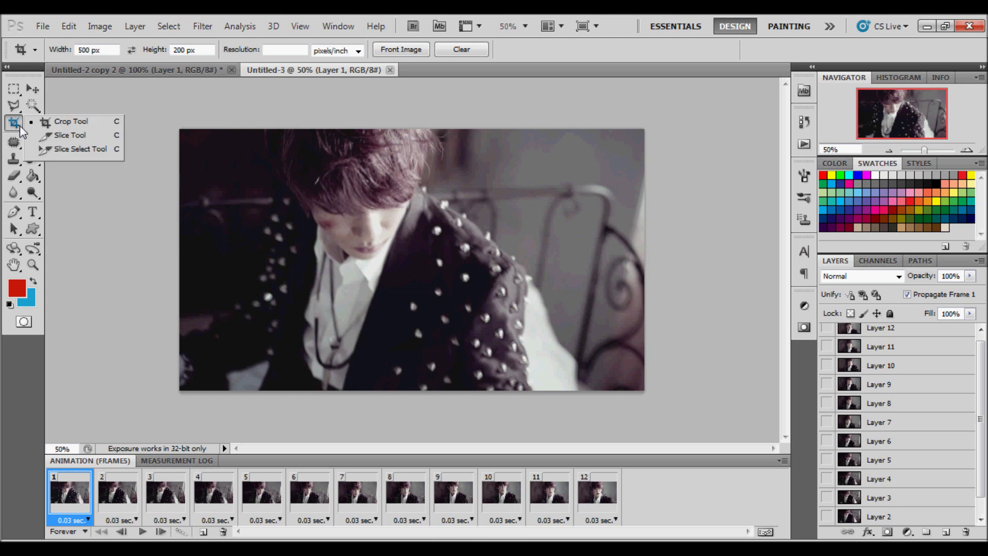
{"action": "left_click", "coordinate": [75, 126]}
{"action": "left_click_drag", "start_coordinate": [179, 145], "coordinate": [965, 394]}
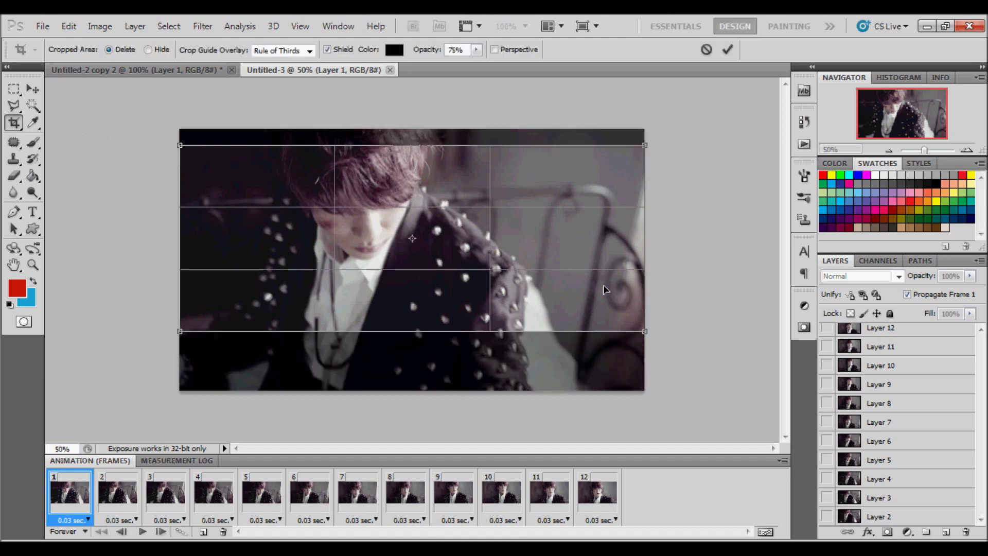
{"action": "left_click_drag", "start_coordinate": [492, 240], "coordinate": [549, 235]}
{"action": "key", "text": "Return"}
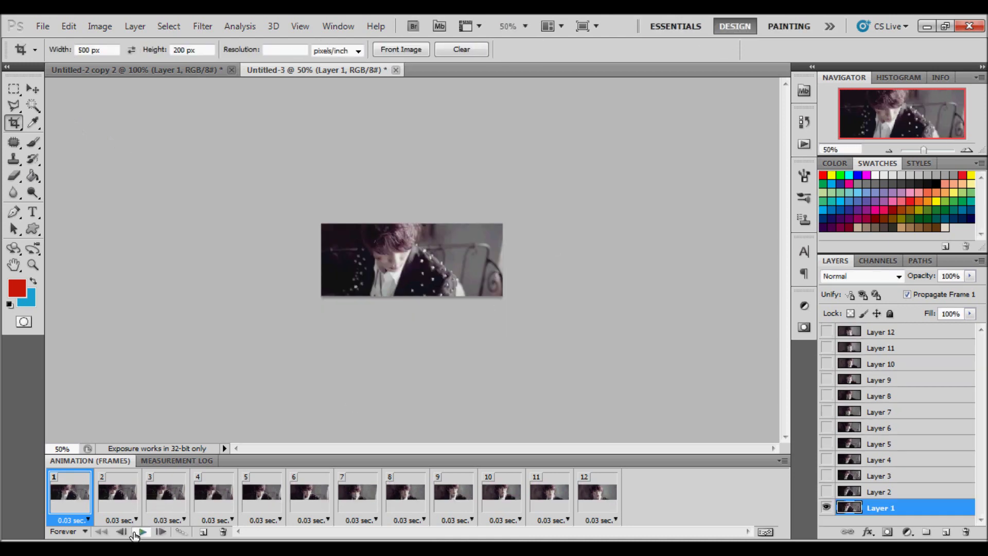
{"action": "left_click", "coordinate": [140, 532]}
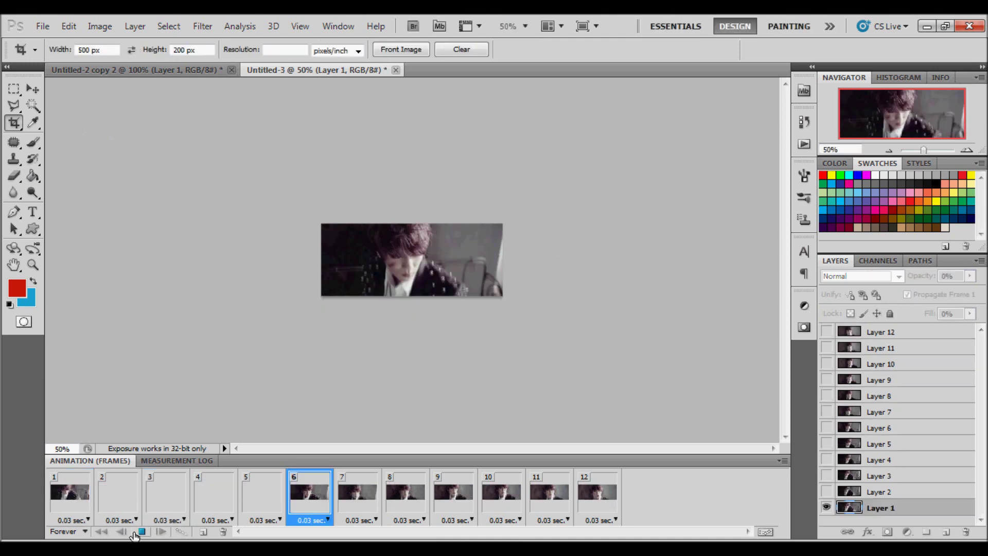
Set every frame's delay to 0.25 seconds.
{"action": "left_click", "coordinate": [57, 490]}
{"action": "left_click", "coordinate": [604, 519], "text": "shift"}
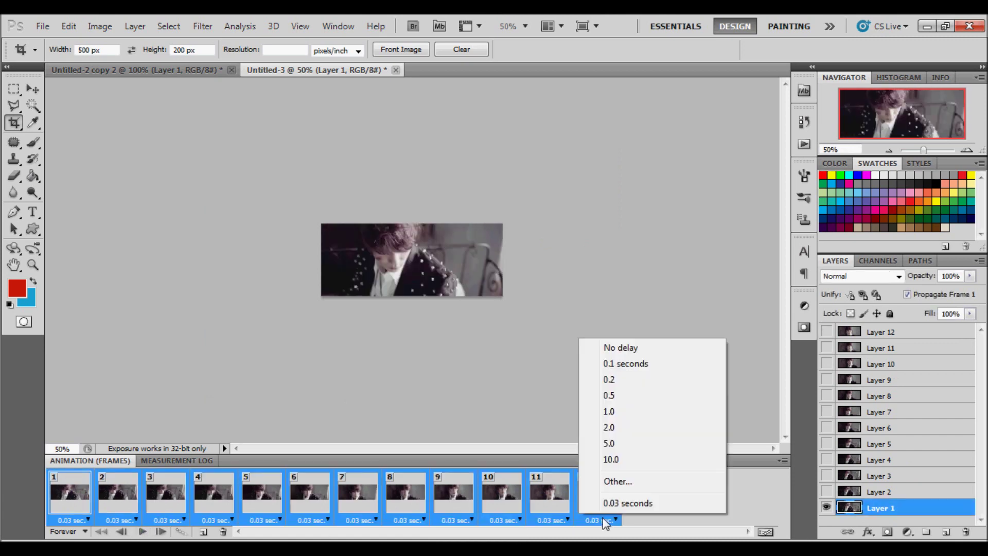
{"action": "left_click", "coordinate": [610, 485]}
{"action": "type", "text": "0.2"}
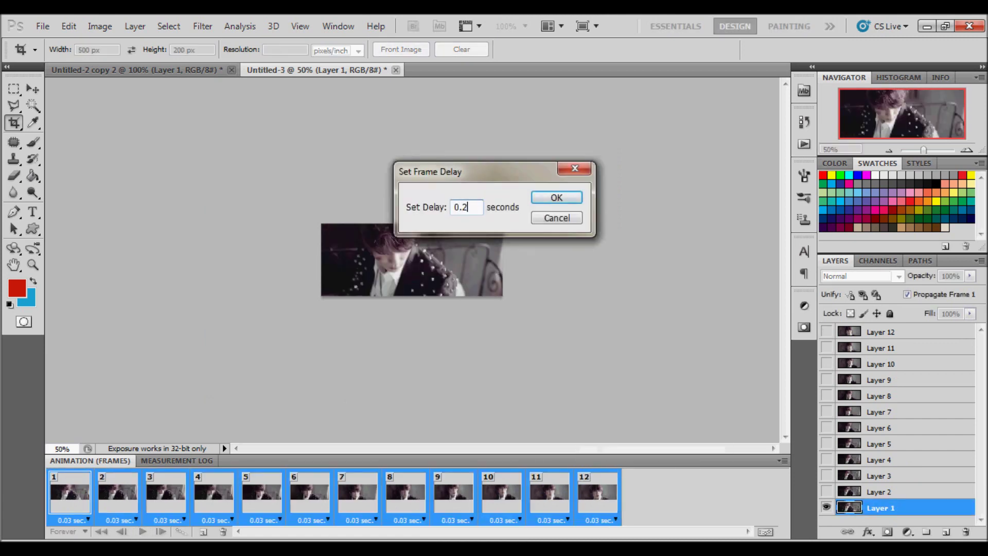
{"action": "type", "text": "5"}
{"action": "key", "text": "Return"}
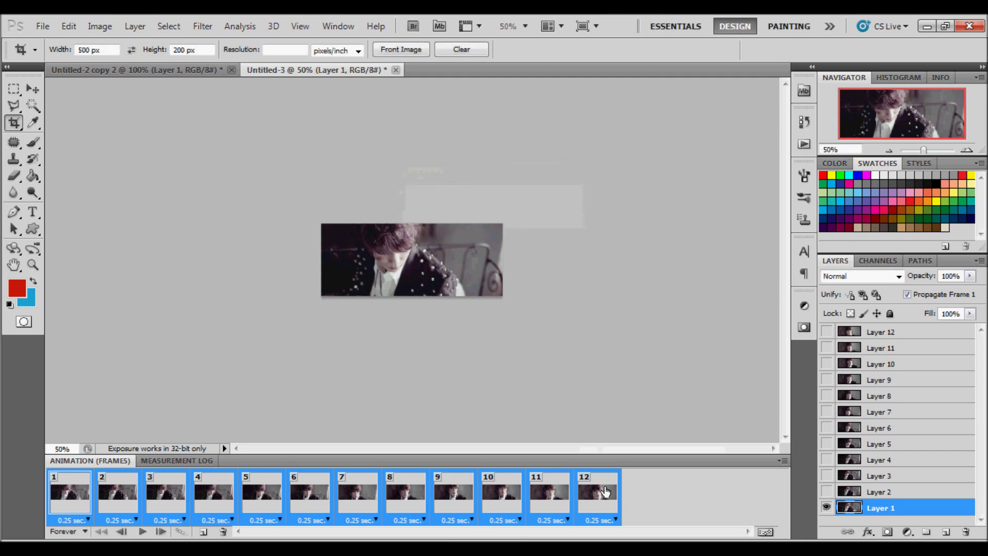
Preview the animation playback, then switch to the Untitled-2 copy 2 document.
{"action": "left_click", "coordinate": [143, 532]}
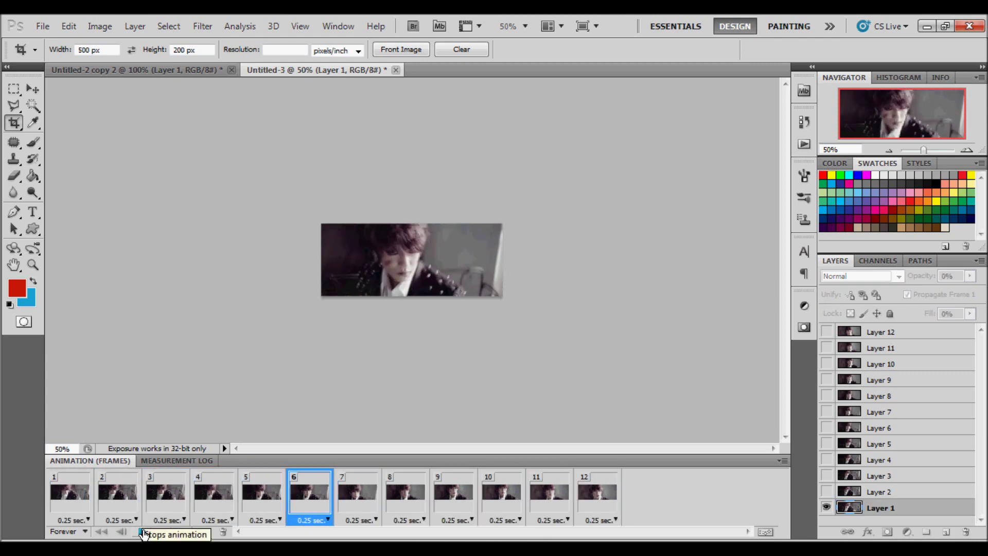
{"action": "left_click", "coordinate": [72, 497]}
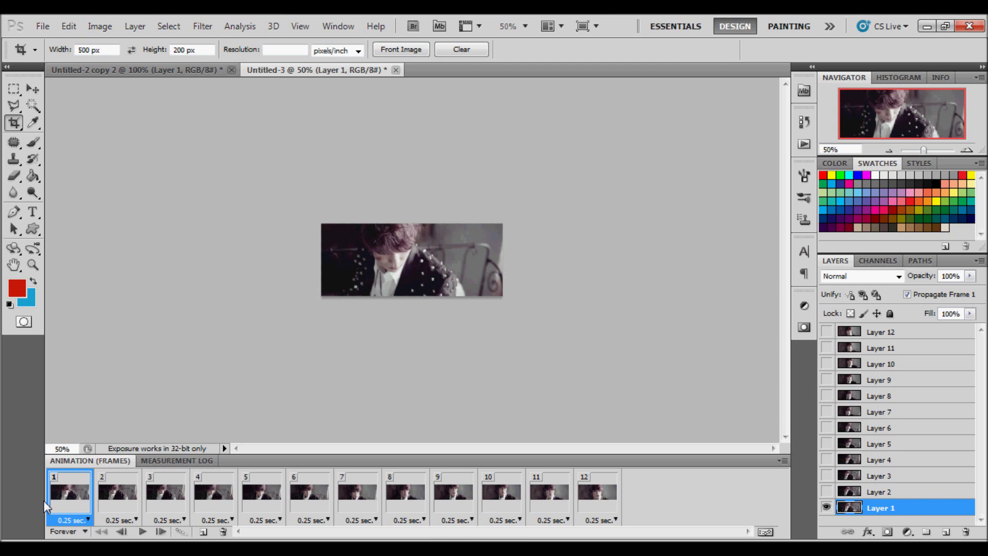
{"action": "left_click", "coordinate": [115, 69]}
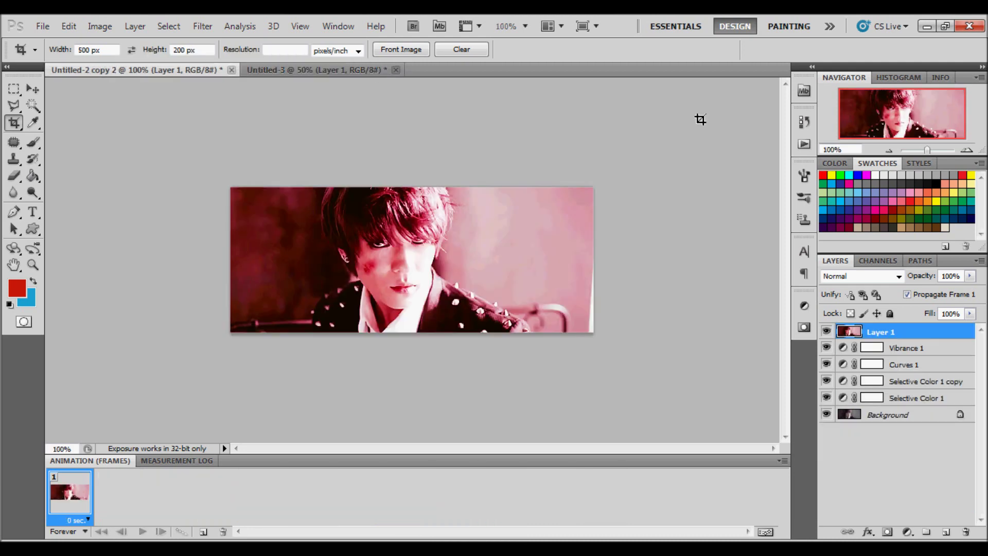
Drag Vibrance 1, Curves 1 and both Selective Color layers into Untitled-3 above the frames.
{"action": "left_click", "coordinate": [913, 399]}
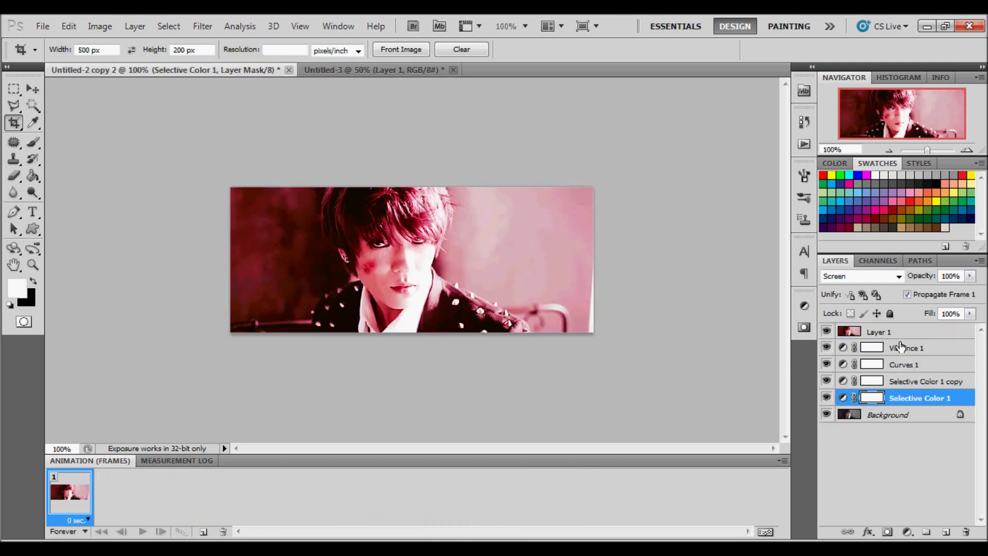
{"action": "left_click", "coordinate": [901, 346], "text": "shift"}
{"action": "left_click", "coordinate": [32, 88]}
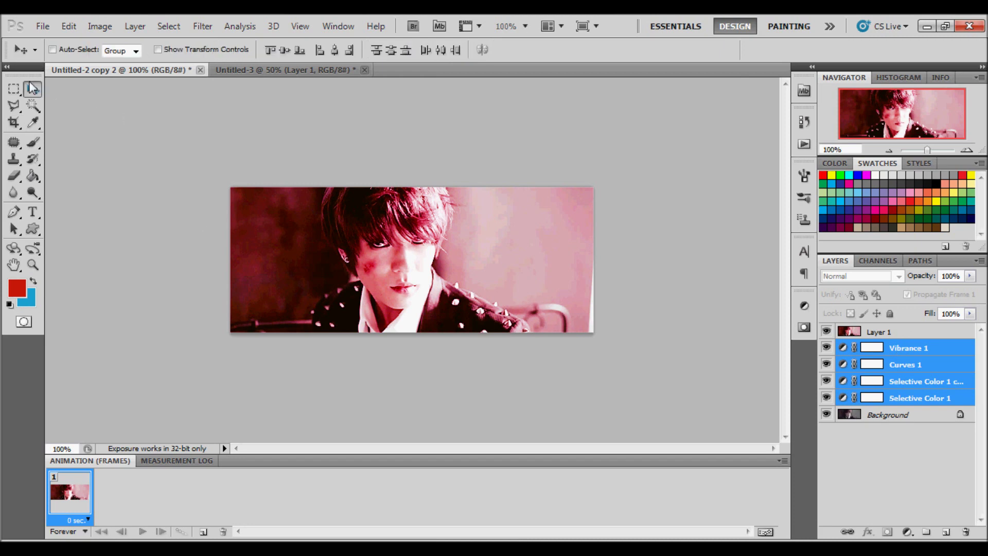
{"action": "left_click_drag", "start_coordinate": [333, 76], "coordinate": [387, 248]}
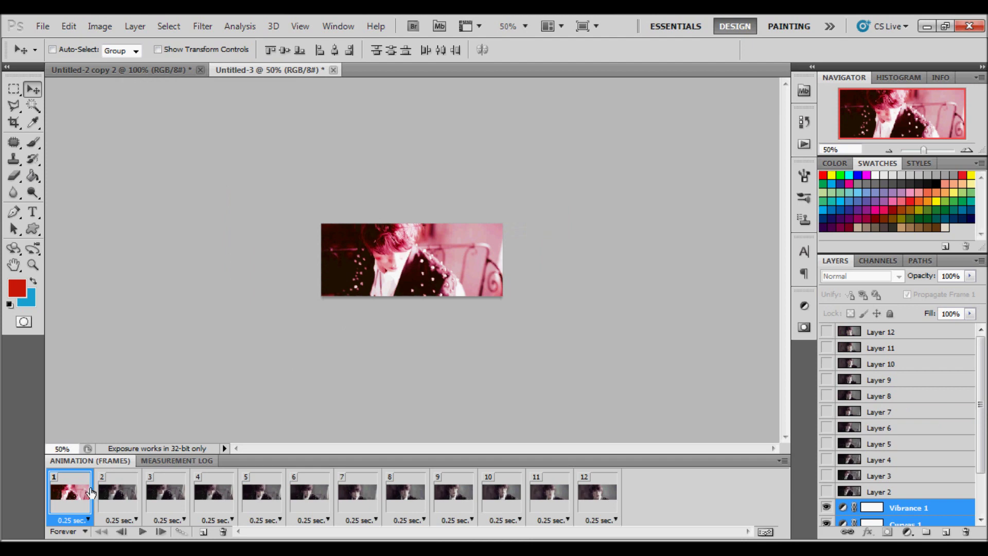
{"action": "scroll", "coordinate": [871, 488], "scroll_direction": "down", "scroll_amount": 2}
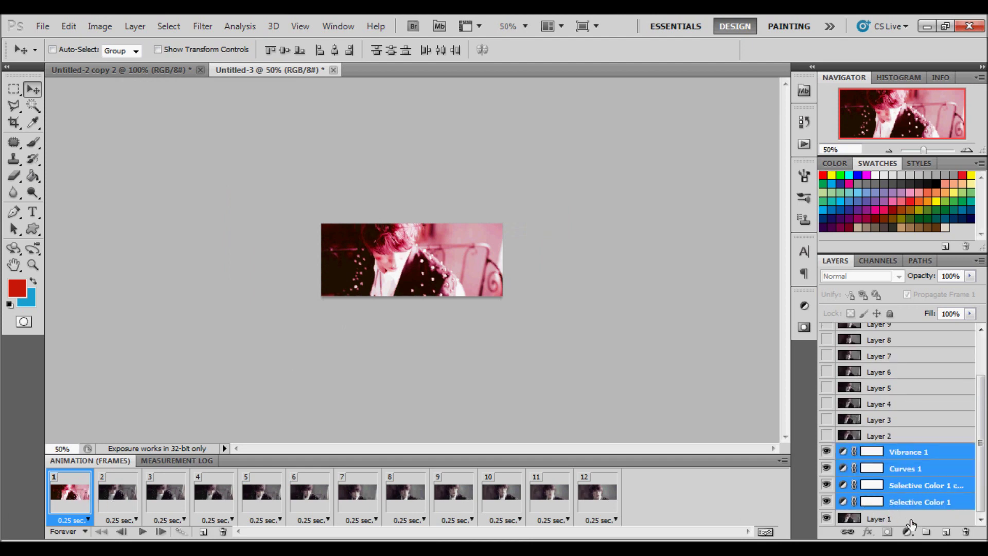
{"action": "left_click_drag", "start_coordinate": [940, 458], "coordinate": [936, 334]}
Place the four adjustment layers above Layer 12 and play to confirm the pink-red tint.
{"action": "left_click_drag", "start_coordinate": [827, 381], "coordinate": [829, 334]}
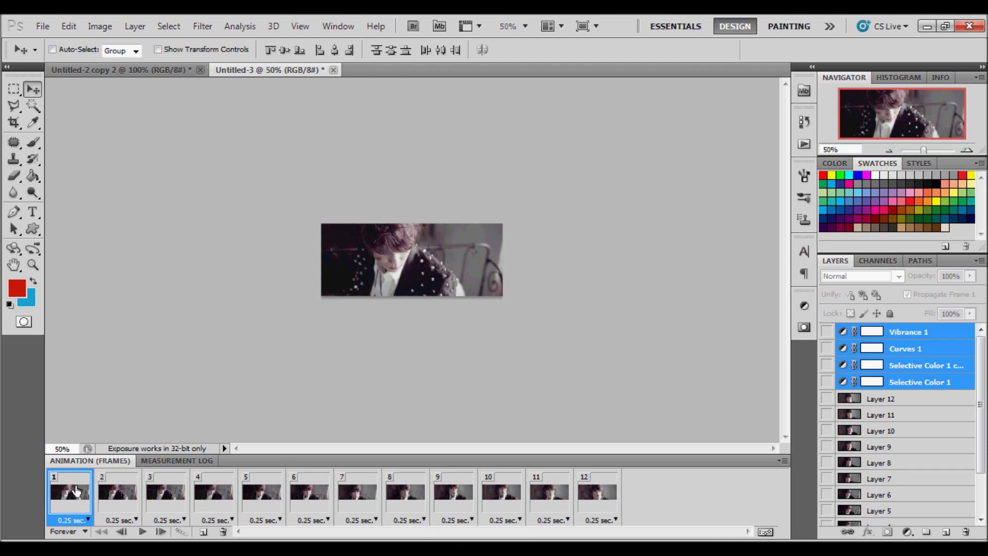
{"action": "left_click", "coordinate": [947, 400]}
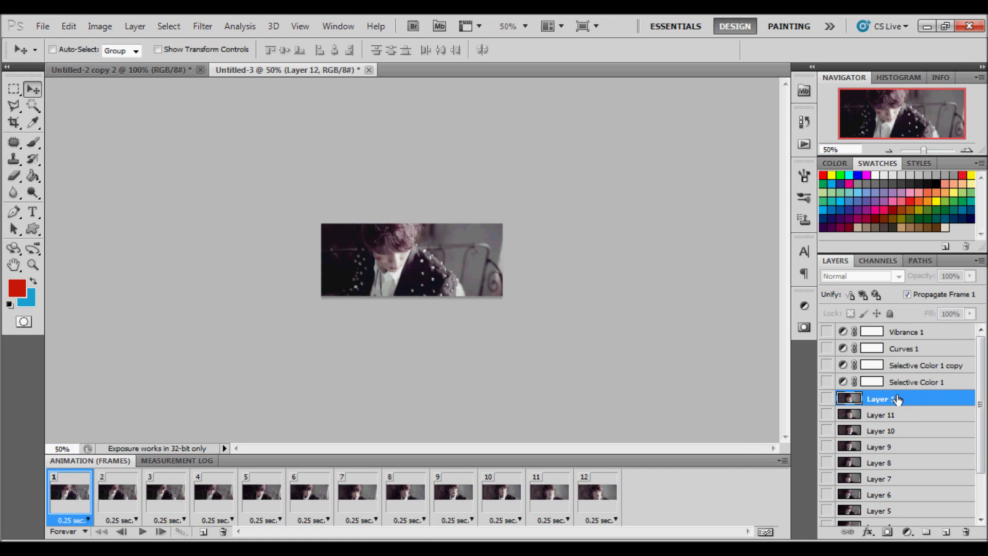
{"action": "left_click_drag", "start_coordinate": [826, 384], "coordinate": [826, 330]}
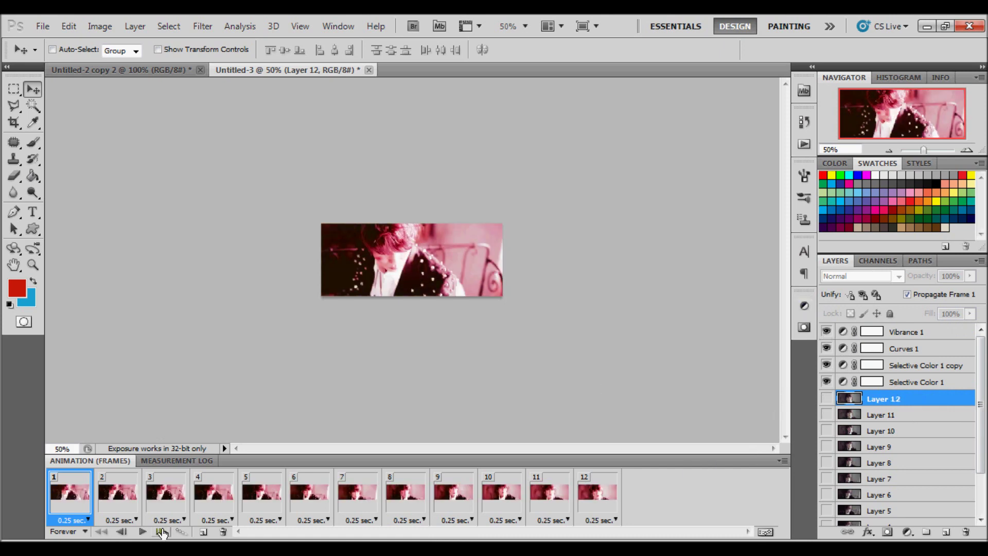
{"action": "left_click", "coordinate": [143, 532]}
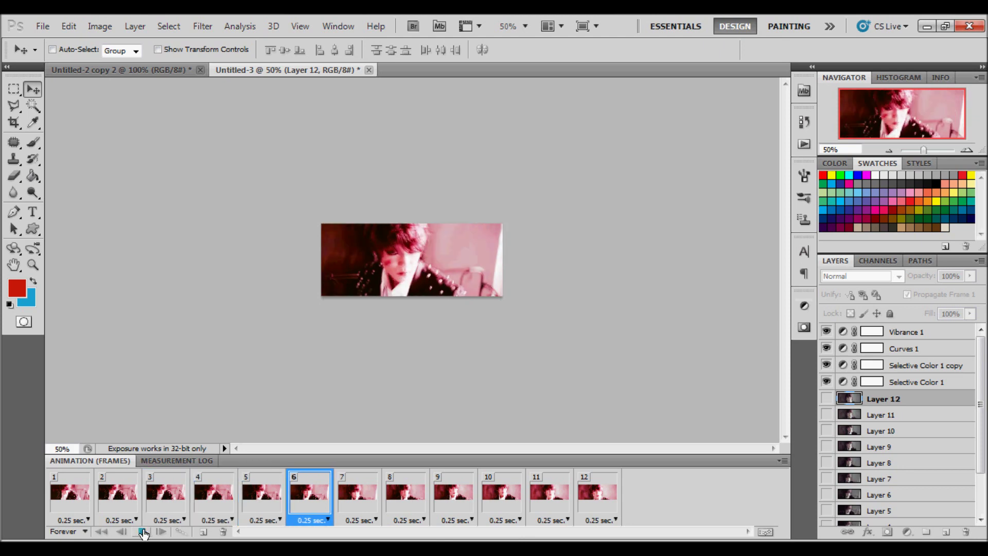
{"action": "left_click", "coordinate": [144, 532]}
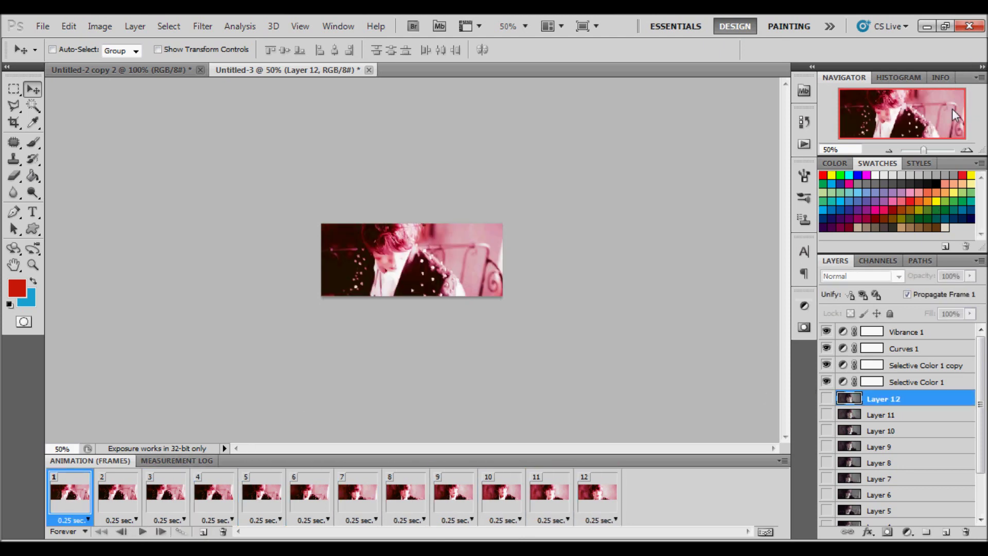
Zoom the banner to 100% and sharpen Layer 1 on frame 1.
{"action": "left_click", "coordinate": [967, 150]}
{"action": "left_click", "coordinate": [967, 151]}
{"action": "scroll", "coordinate": [885, 427], "scroll_direction": "down", "scroll_amount": 3}
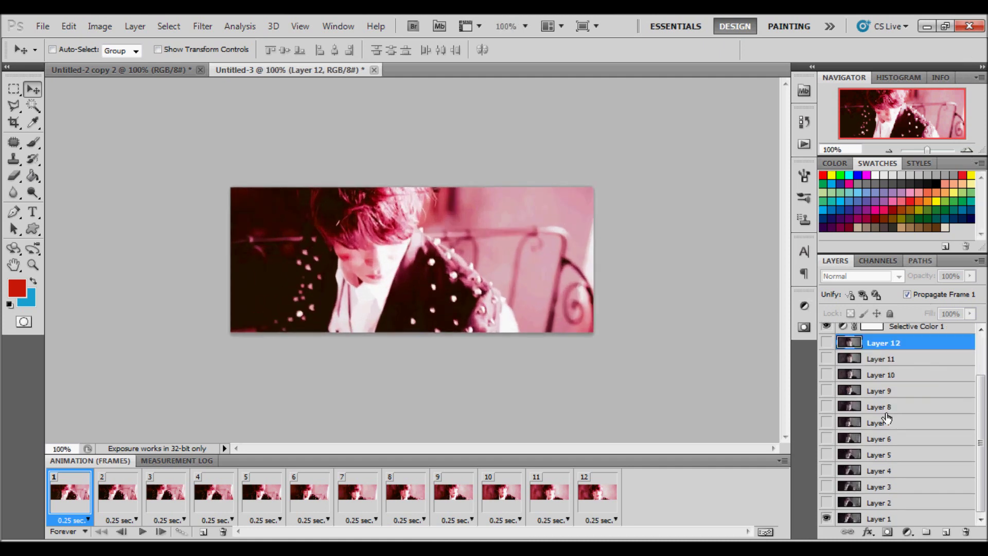
{"action": "left_click", "coordinate": [861, 519]}
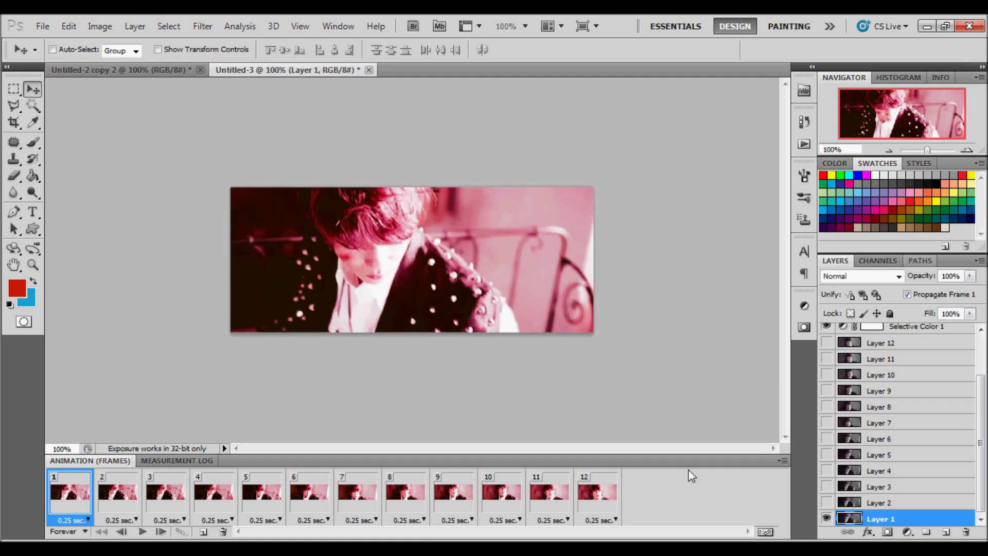
{"action": "left_click", "coordinate": [203, 26]}
{"action": "left_click", "coordinate": [214, 42]}
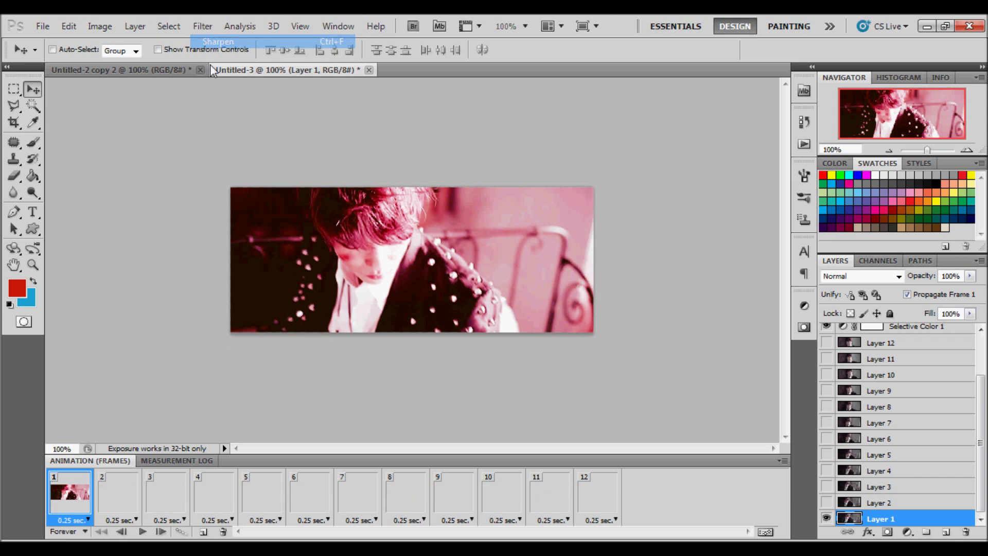
Sharpen Layer 2 and Layer 3 on animation frames 2 and 3.
{"action": "left_click", "coordinate": [117, 491]}
{"action": "left_click", "coordinate": [938, 504]}
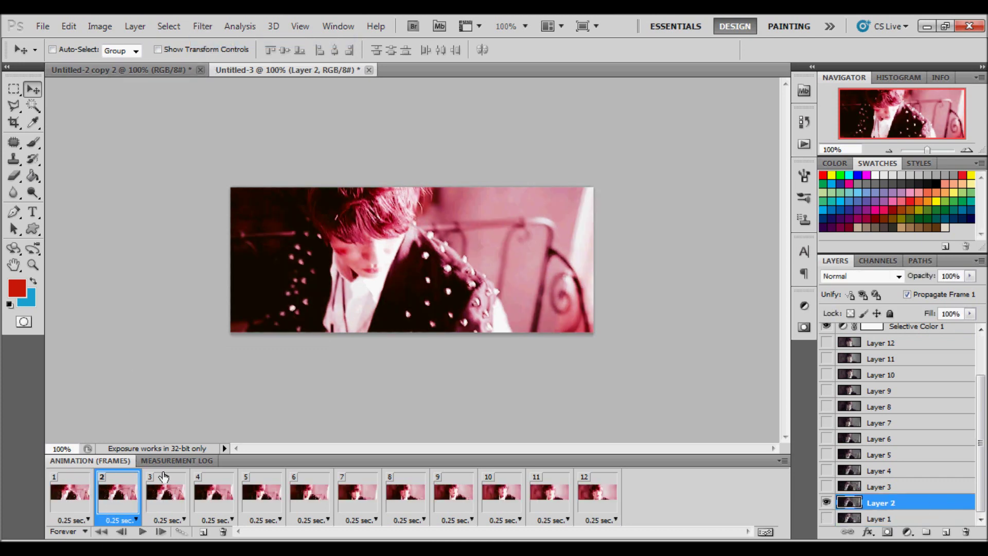
{"action": "left_click", "coordinate": [165, 489]}
{"action": "left_click", "coordinate": [896, 475]}
{"action": "left_click", "coordinate": [896, 486]}
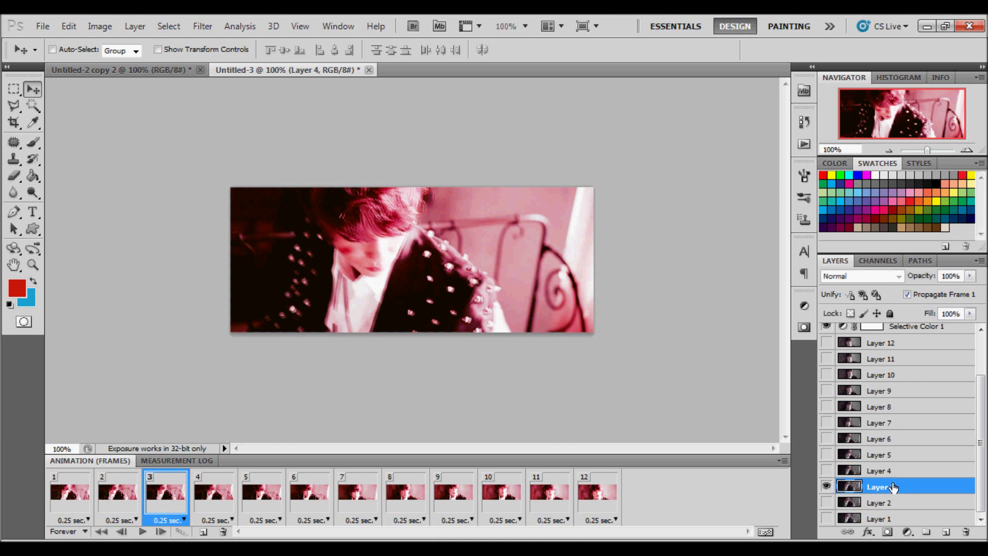
Sharpen Layers 4 and 5 on frames 4 and 5, then check frame 12 and return to frame 1.
{"action": "left_click", "coordinate": [229, 495]}
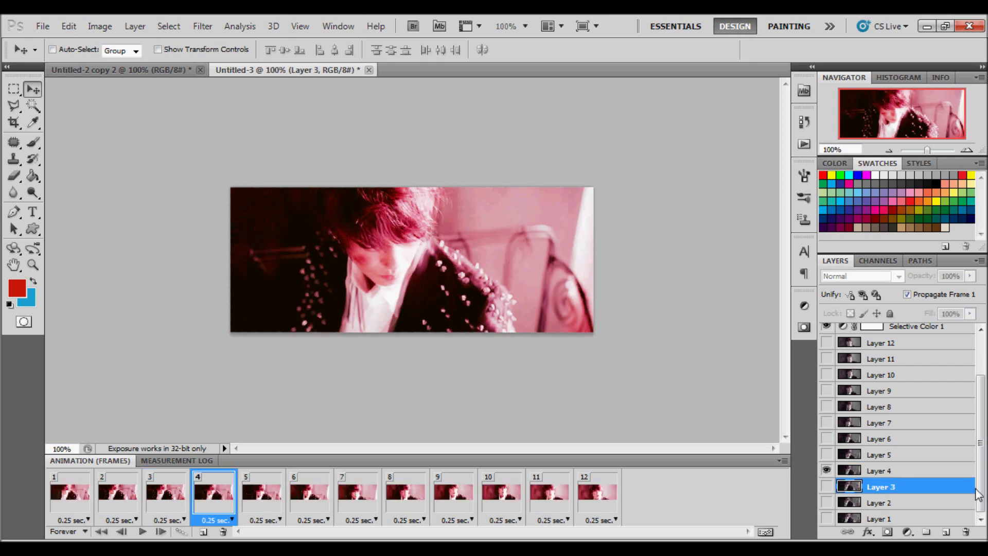
{"action": "left_click", "coordinate": [944, 473]}
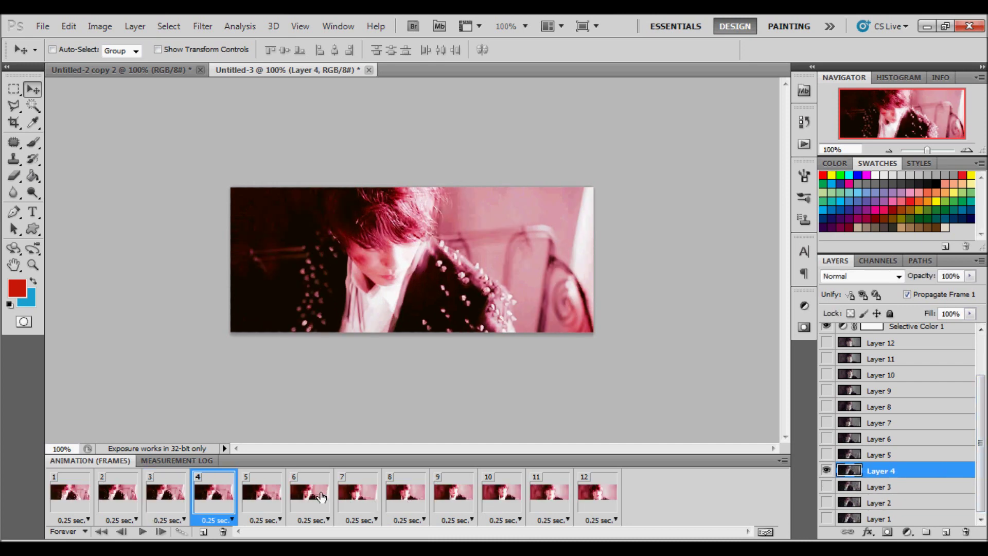
{"action": "left_click", "coordinate": [278, 486]}
{"action": "left_click", "coordinate": [883, 456]}
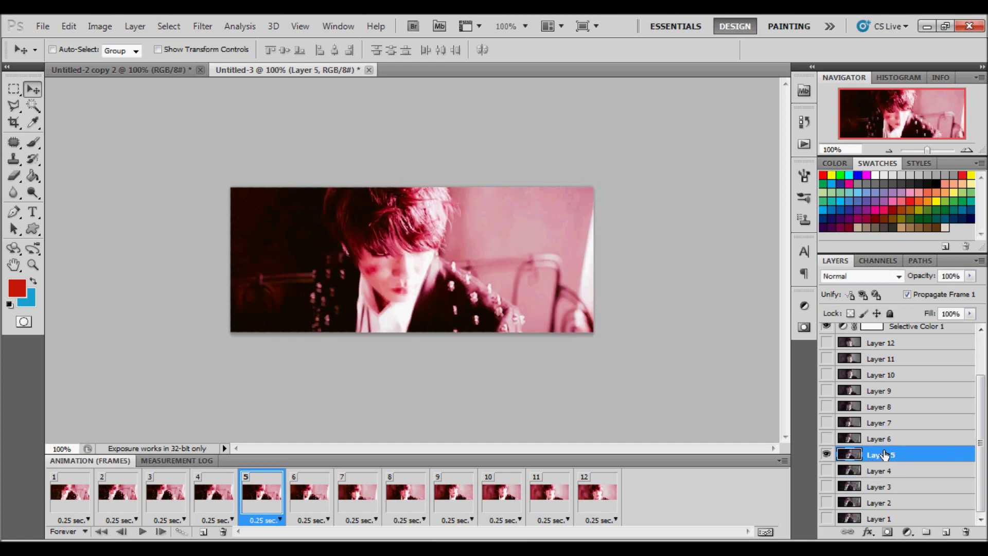
{"action": "left_click", "coordinate": [121, 531]}
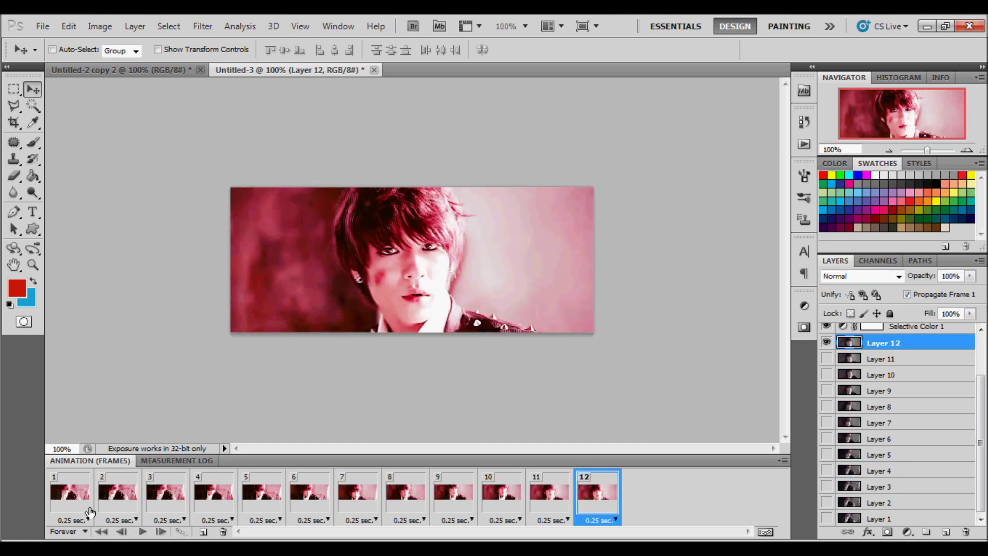
{"action": "left_click", "coordinate": [78, 500]}
{"action": "left_click", "coordinate": [142, 531]}
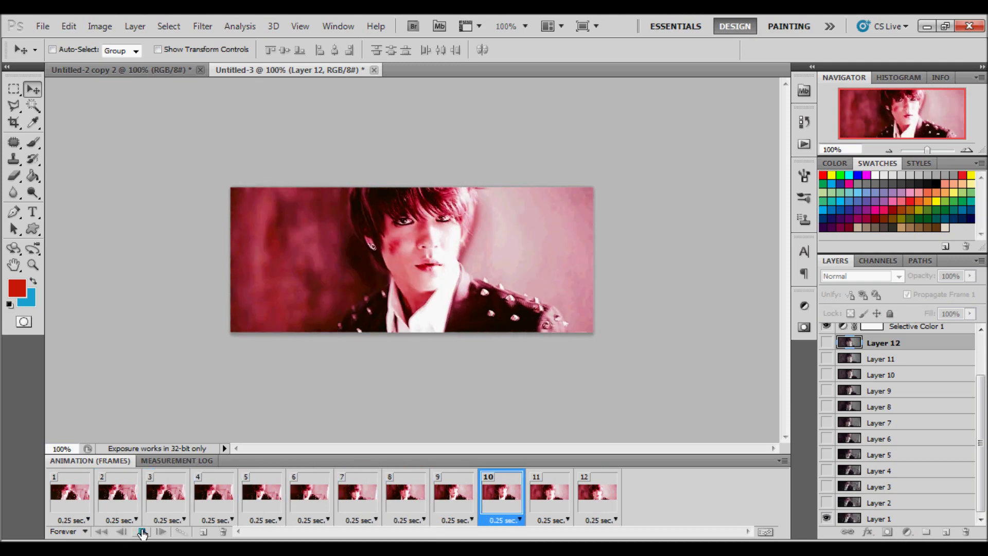
{"action": "left_click", "coordinate": [78, 501]}
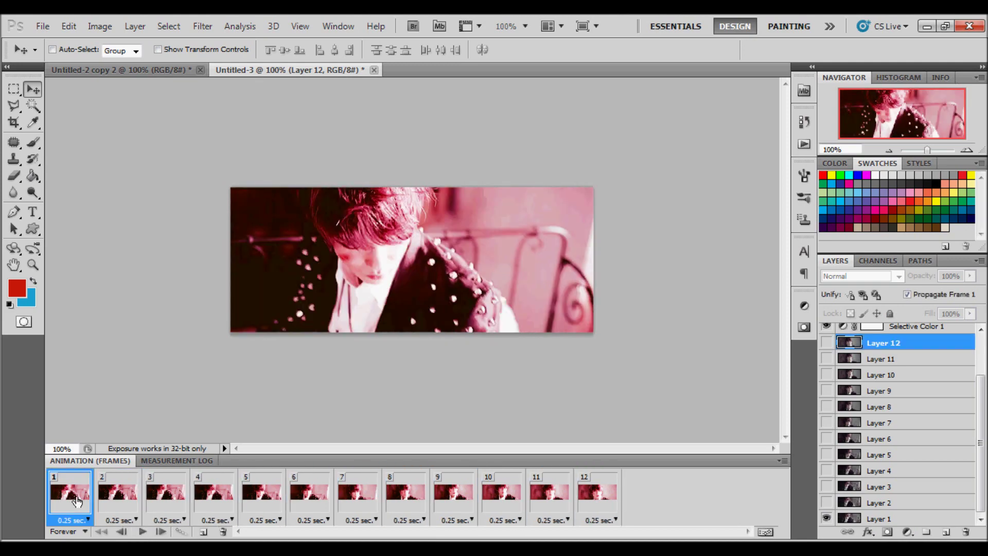